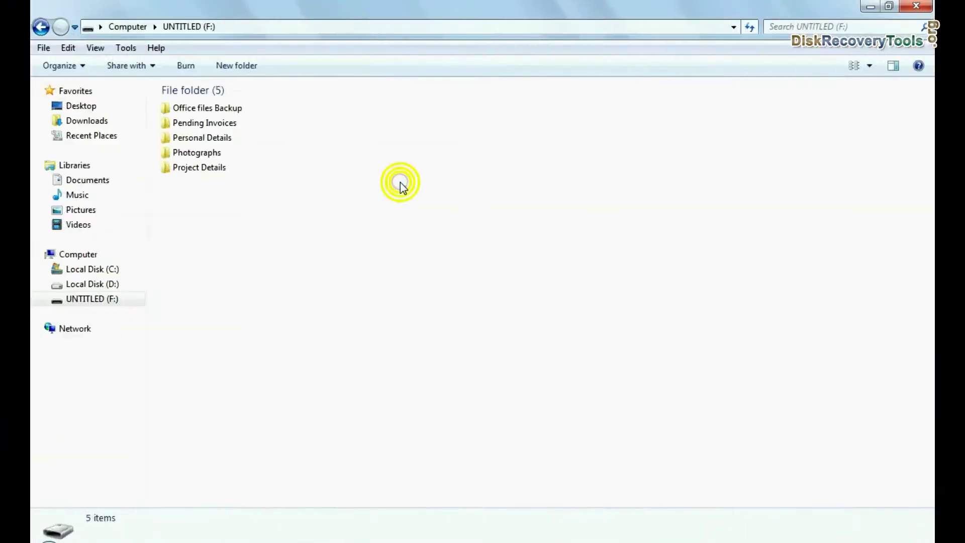
Select all five folders on UNTITLED (F:) and delete them, confirming the deletion
key("ctrl+a")
right_click(294, 188)
left_click(333, 335)
left_click(529, 289)
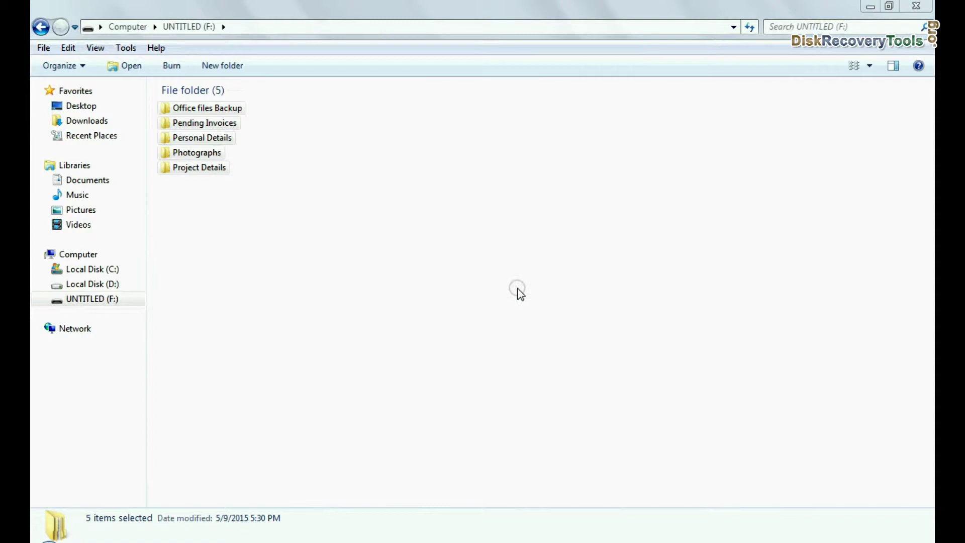
Format the UNTITLED (F:) USB drive and accept the format warning
right_click(401, 174)
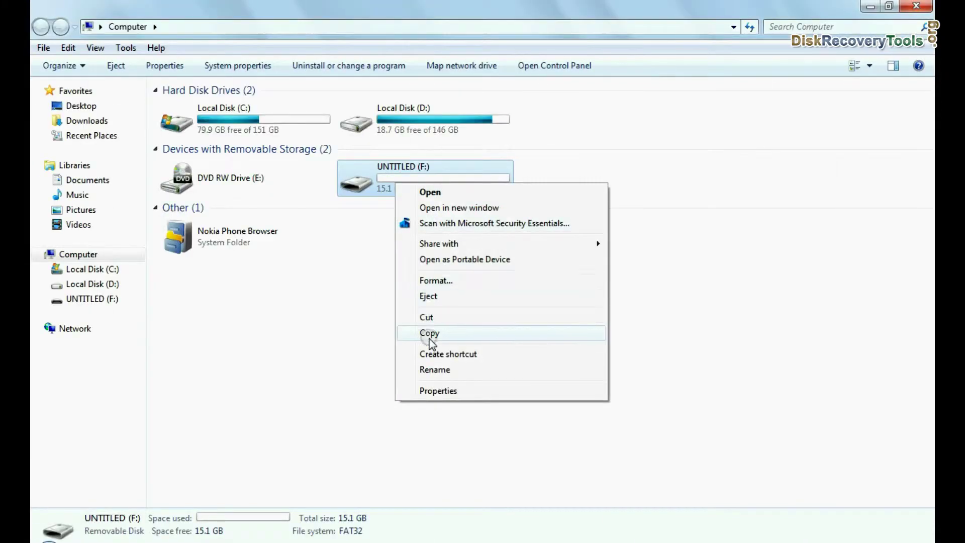
left_click(430, 277)
left_click(180, 413)
left_click(513, 279)
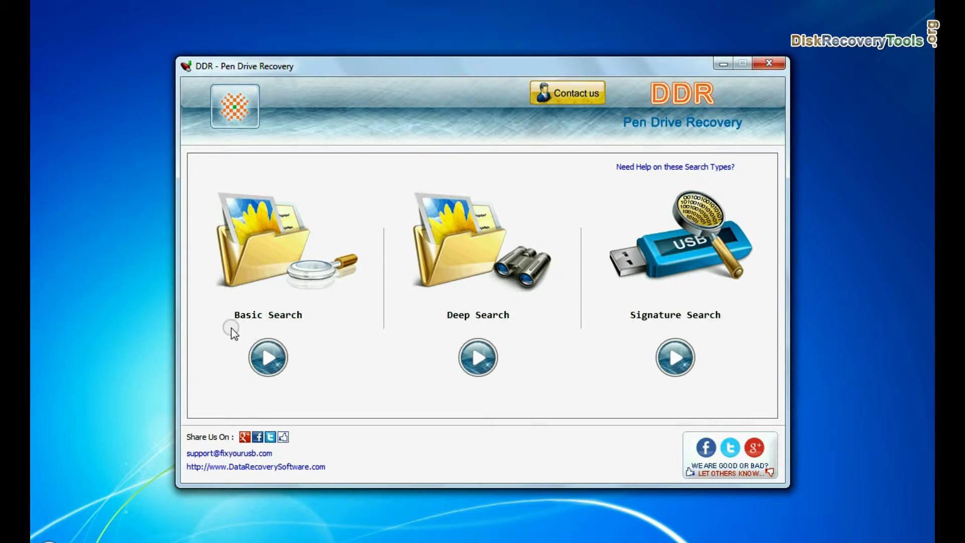
Start a Basic Search scan of the USB disk's Partition - 1 (FAT32)
left_click(269, 357)
left_click(402, 241)
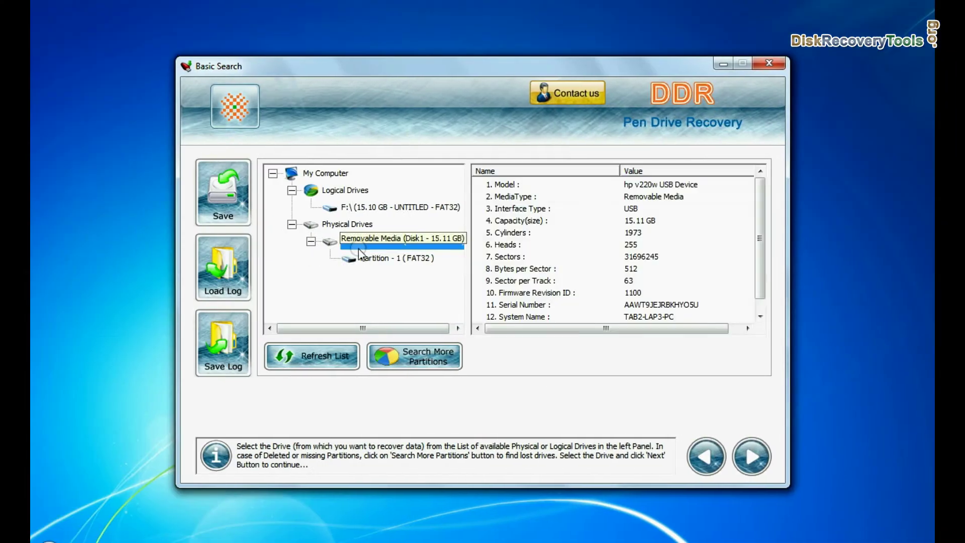
left_click(368, 260)
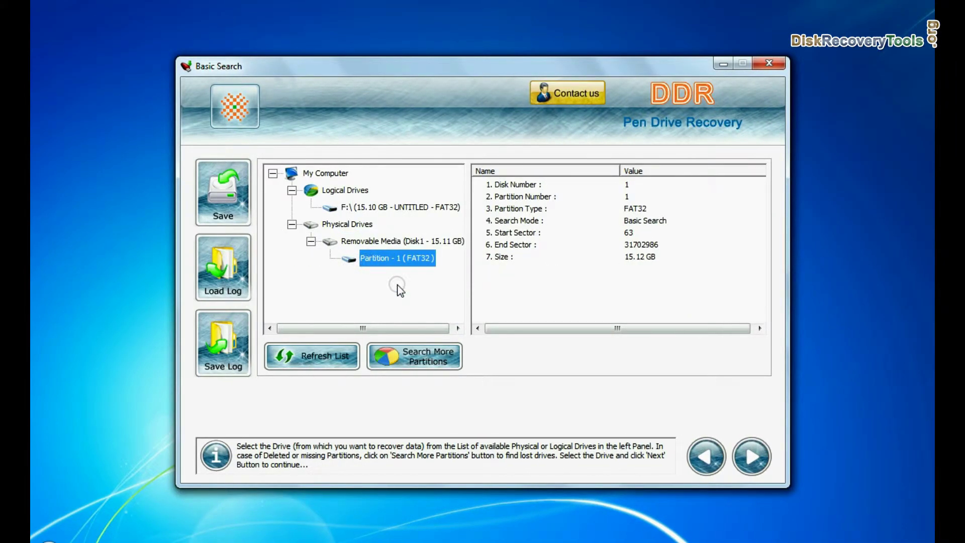
left_click(752, 456)
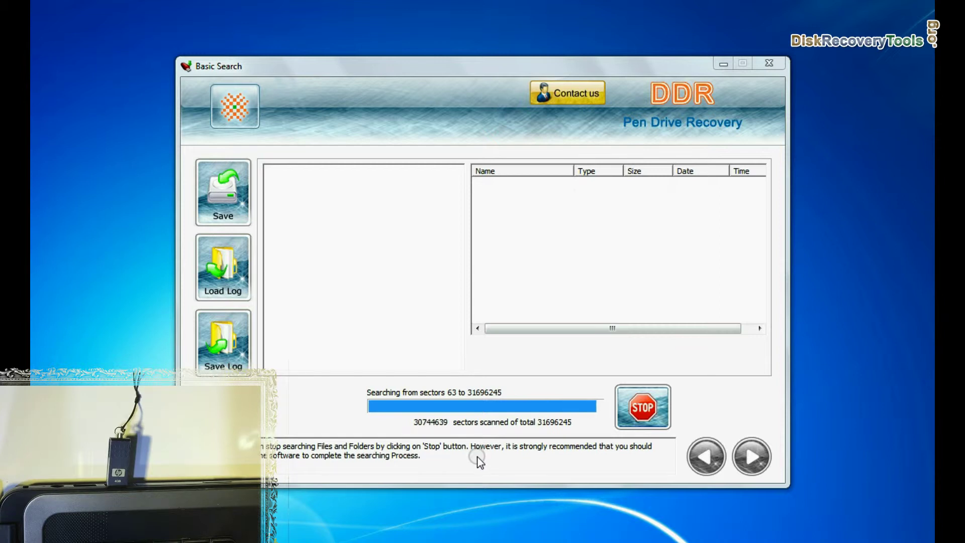
Browse recovered folders Account_Info, Employee_Details, Pending Invoices and Discount offered to clients
left_click(373, 211)
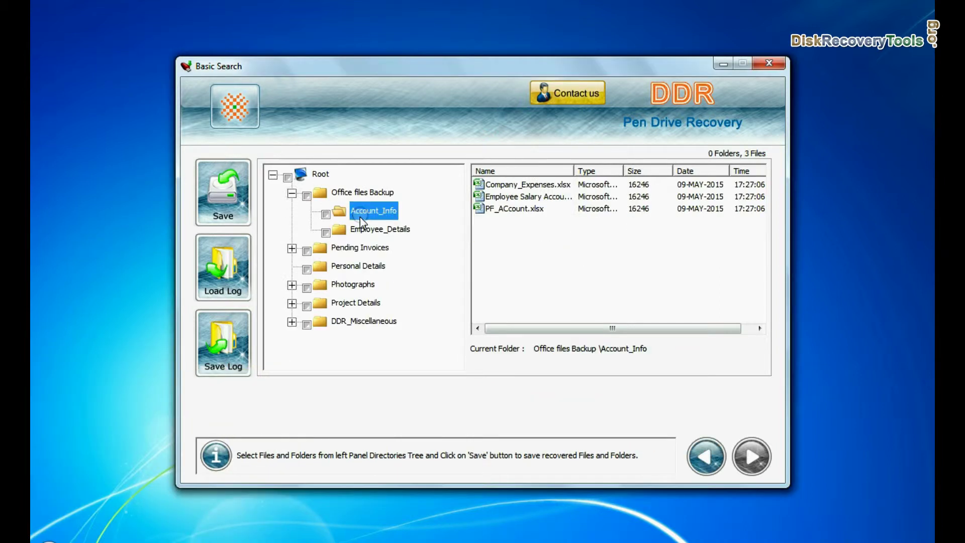
key("Down")
left_click(292, 250)
left_click(377, 260)
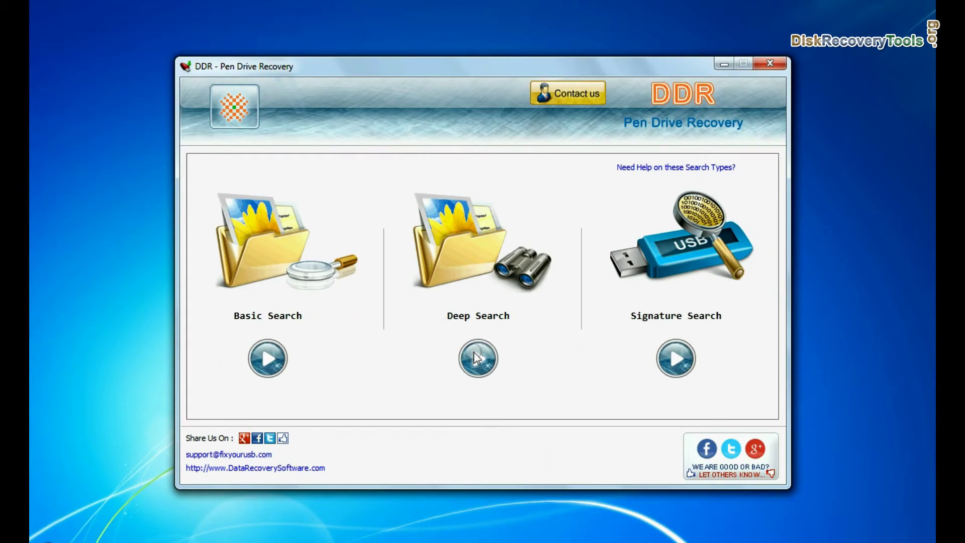
Deep Search the USB disk's Partition - 1 with the file system set to FAT32
left_click(479, 359)
left_click(346, 226)
left_click(369, 241)
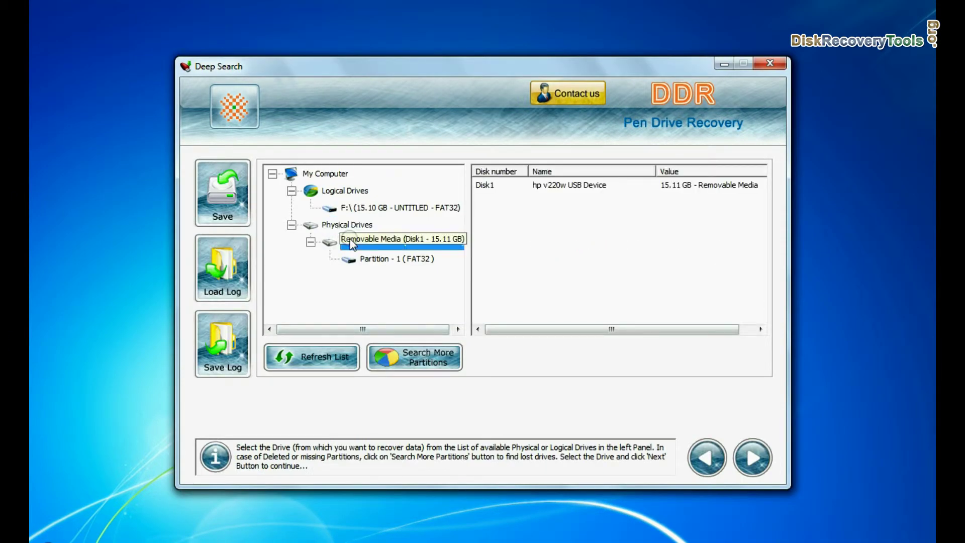
left_click(395, 259)
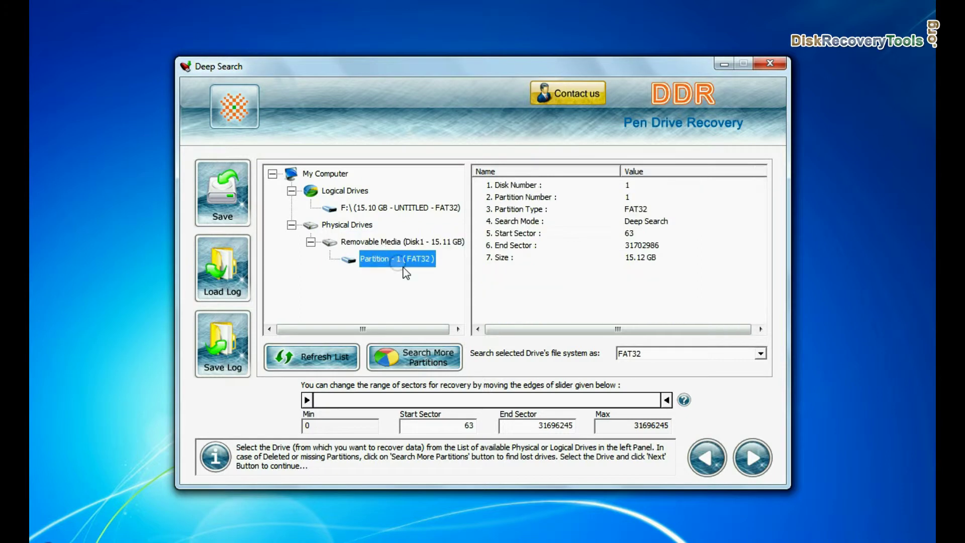
left_click(760, 354)
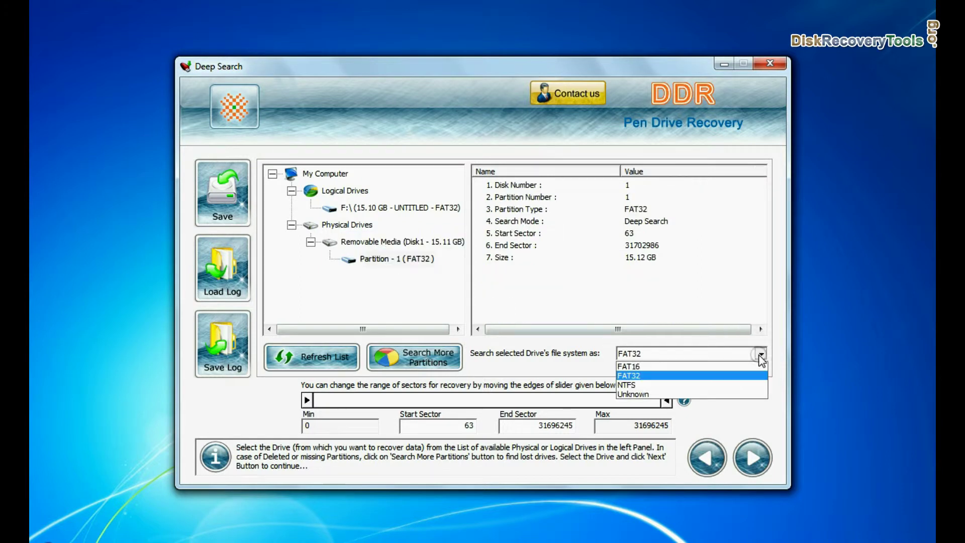
left_click(736, 376)
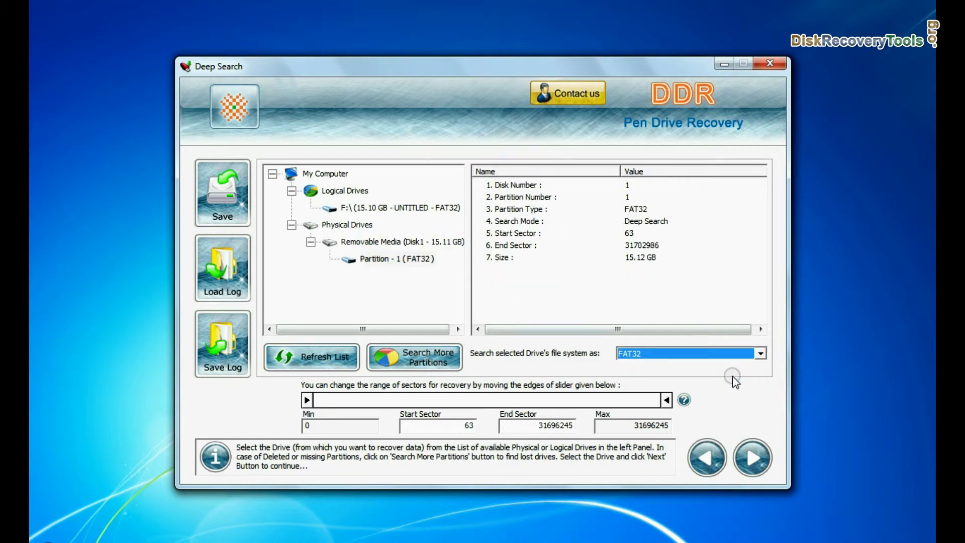
left_click(755, 458)
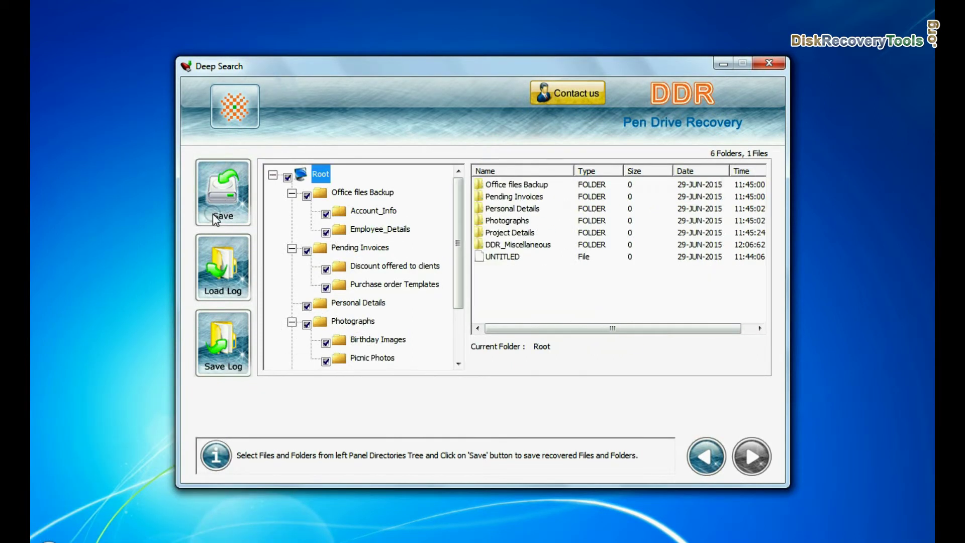
Save the recovered Deep Search data to the Recovered Data folder on Local Disk D
left_click(223, 204)
left_click(615, 333)
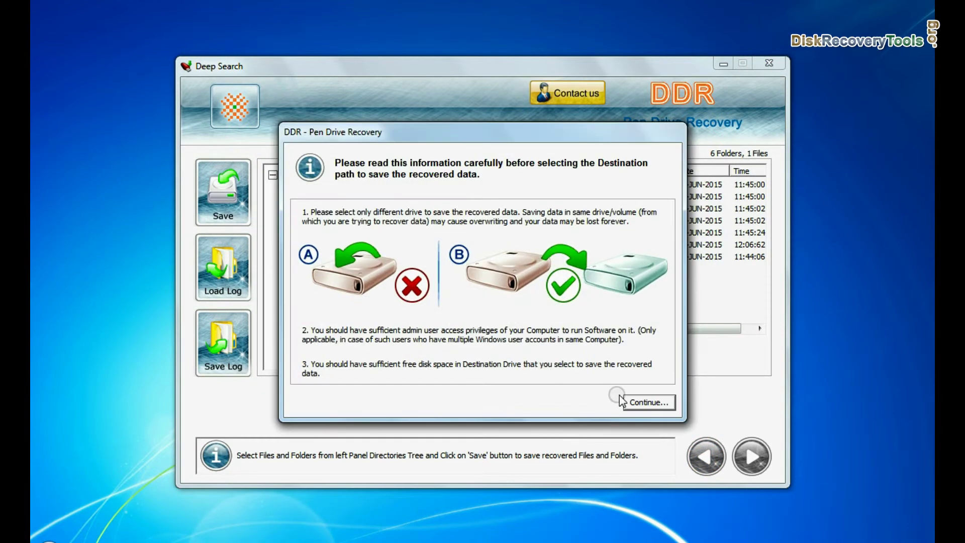
left_click(638, 404)
double_click(423, 271)
left_click(442, 300)
left_click(499, 366)
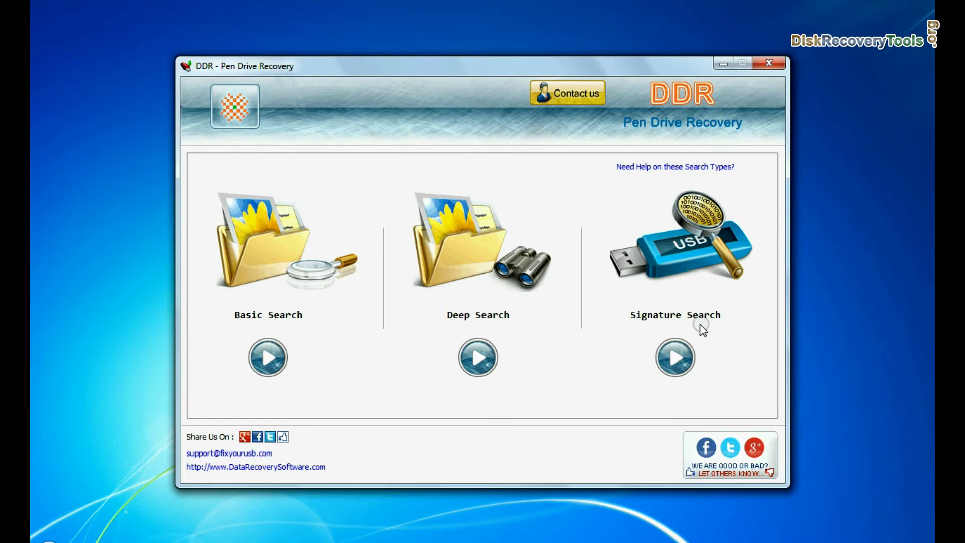
Choose the USB disk's FAT32 partition for a Signature Search
left_click(674, 354)
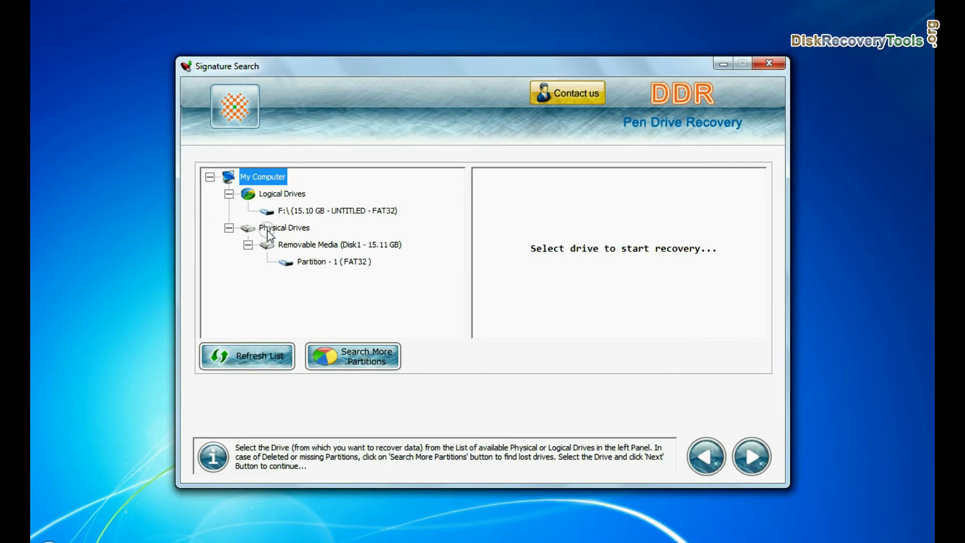
left_click(284, 228)
left_click(300, 246)
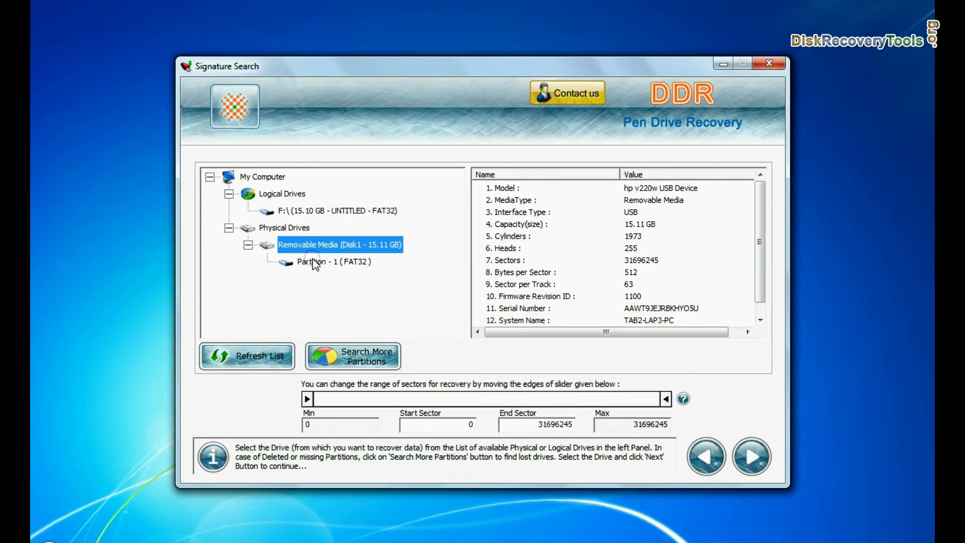
left_click(315, 263)
left_click(747, 454)
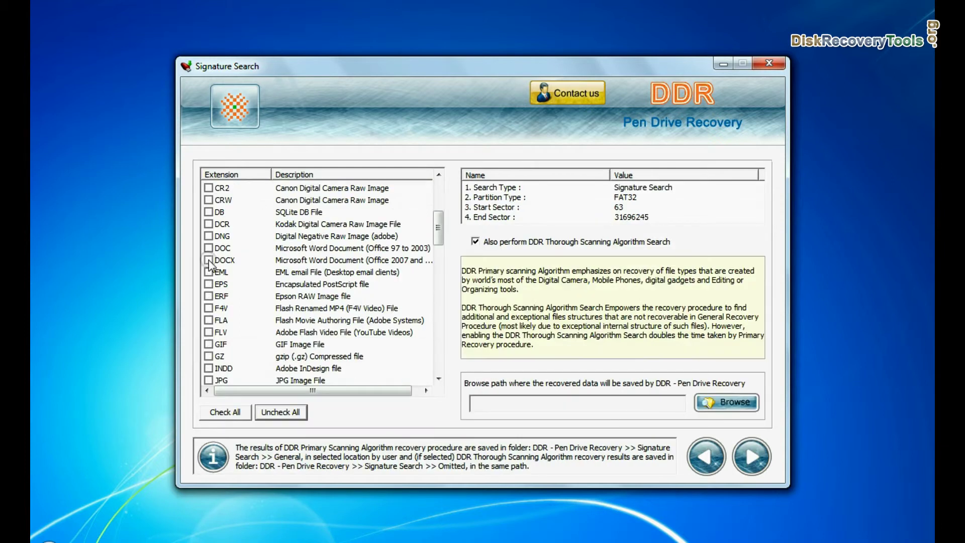
Search only DOCX, JPG and XLSX types, saving to D:\Recovered Data, and start scanning
left_click(280, 412)
left_click(209, 260)
scroll(226, 317, "down", 3)
scroll(234, 335, "down", 3)
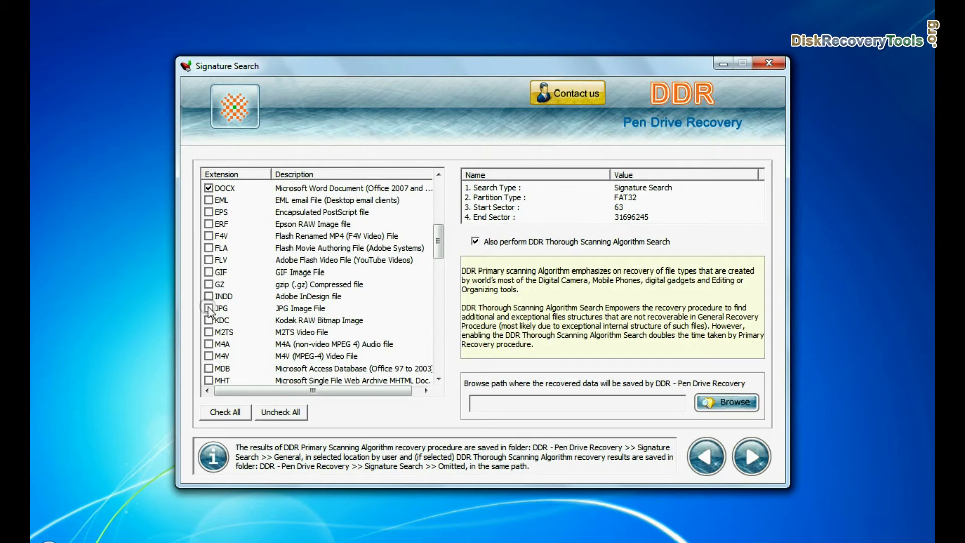
scroll(258, 346, "down", 3)
scroll(257, 345, "down", 3)
scroll(260, 349, "down", 3)
scroll(264, 354, "down", 2)
scroll(265, 354, "down", 3)
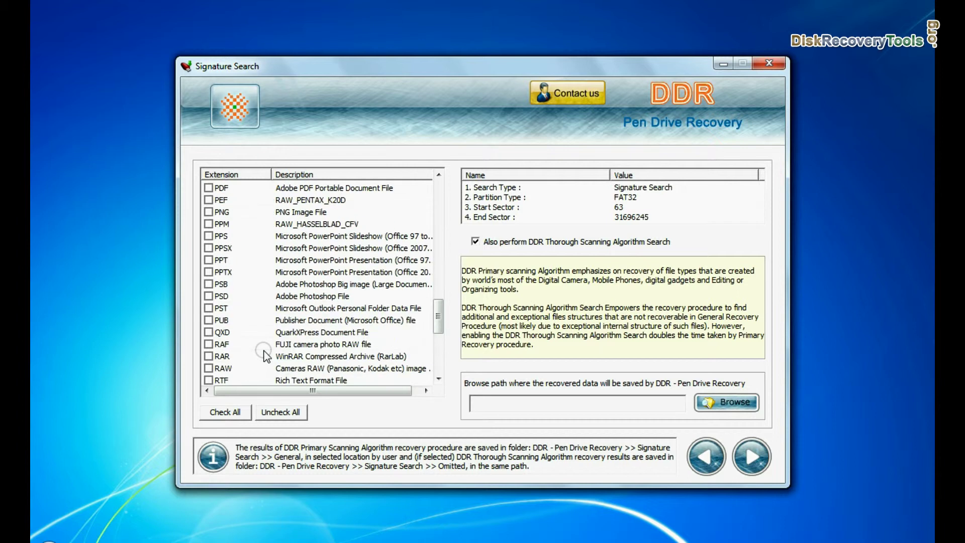
scroll(265, 355, "down", 3)
scroll(265, 355, "down", 3)
scroll(266, 357, "down", 3)
scroll(267, 357, "down", 3)
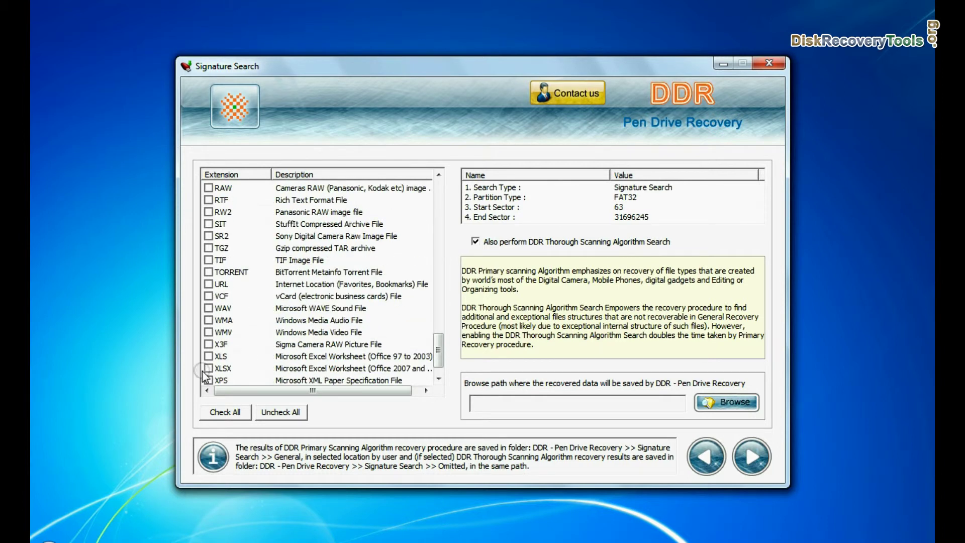
left_click(209, 369)
left_click(728, 405)
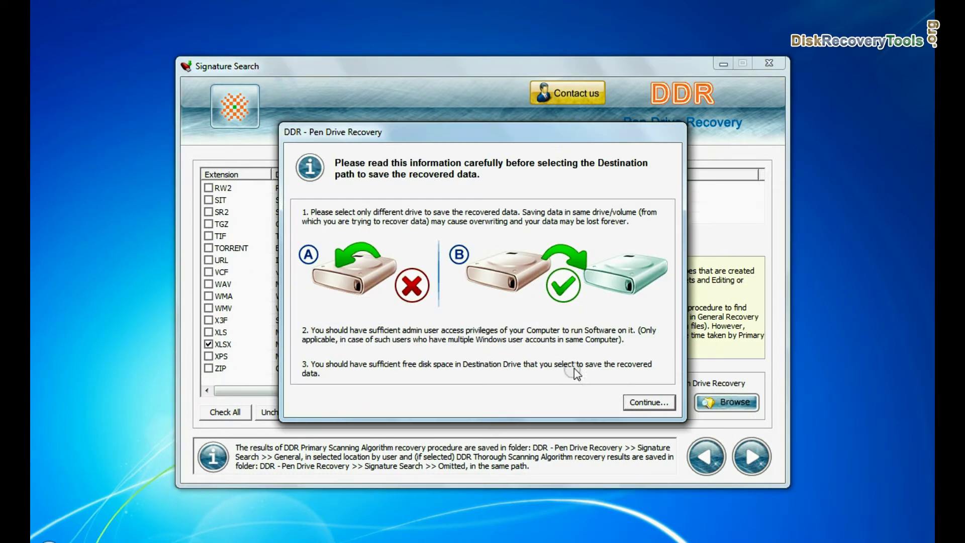
left_click(647, 401)
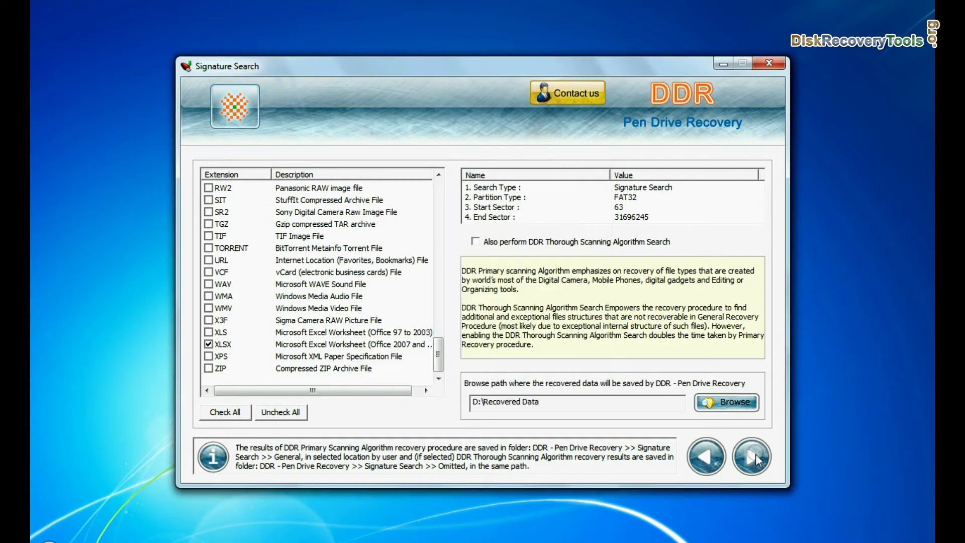
left_click(757, 459)
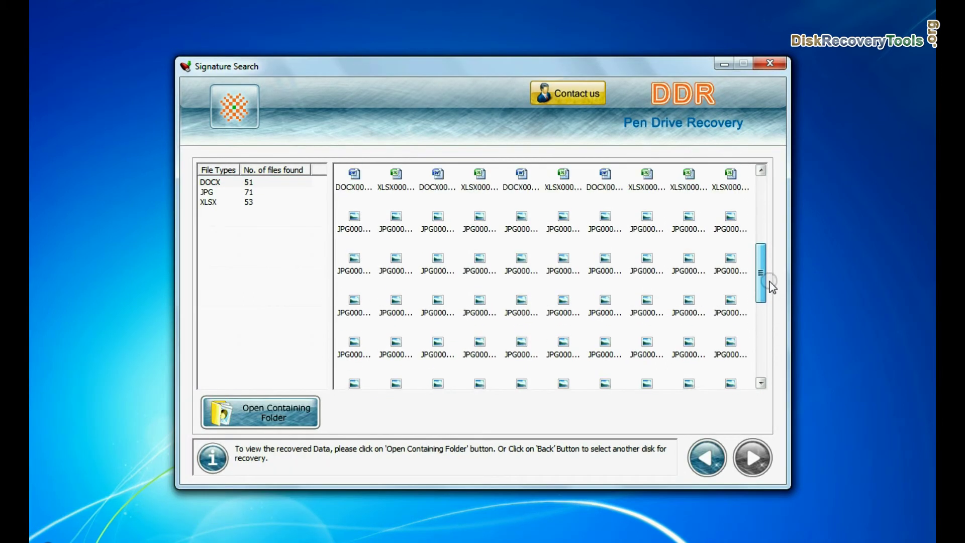
left_click_drag(760, 344, 760, 347)
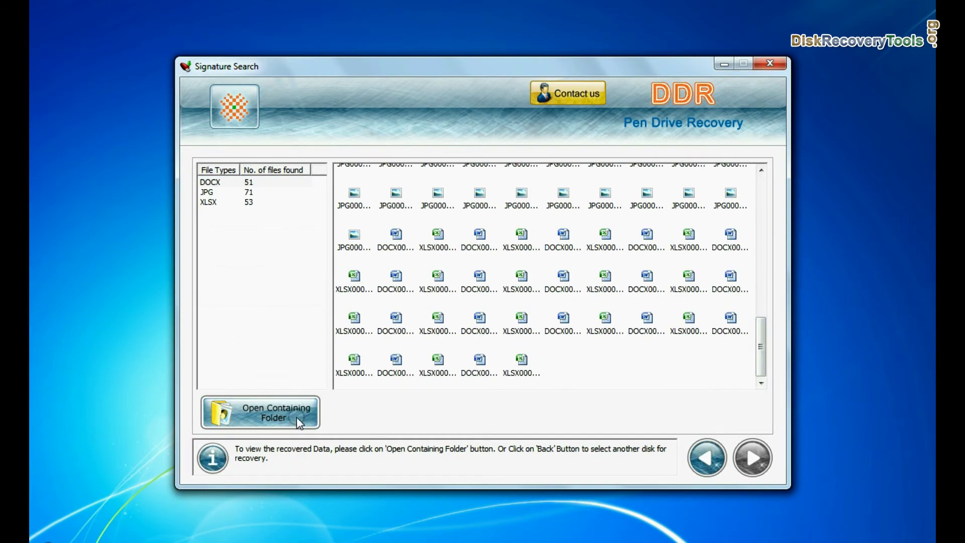
Open the containing folder and browse the Signature Search results into the DOCX and JPG folders
left_click(269, 421)
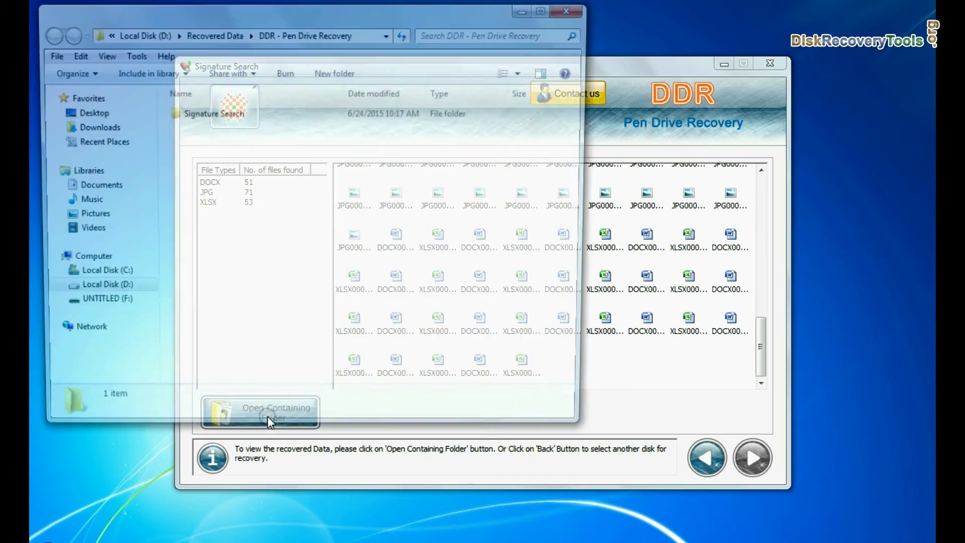
double_click(227, 114)
double_click(228, 112)
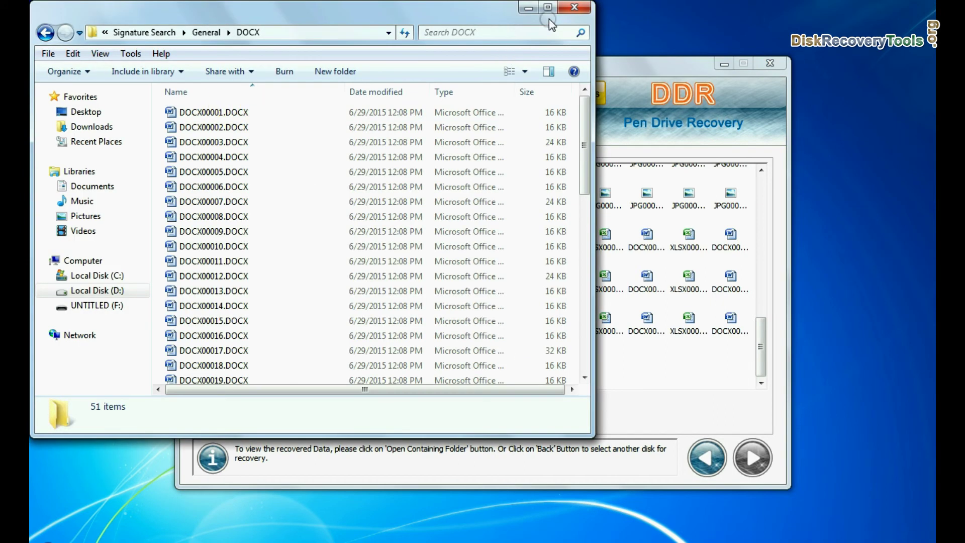
left_click(212, 124)
double_click(212, 125)
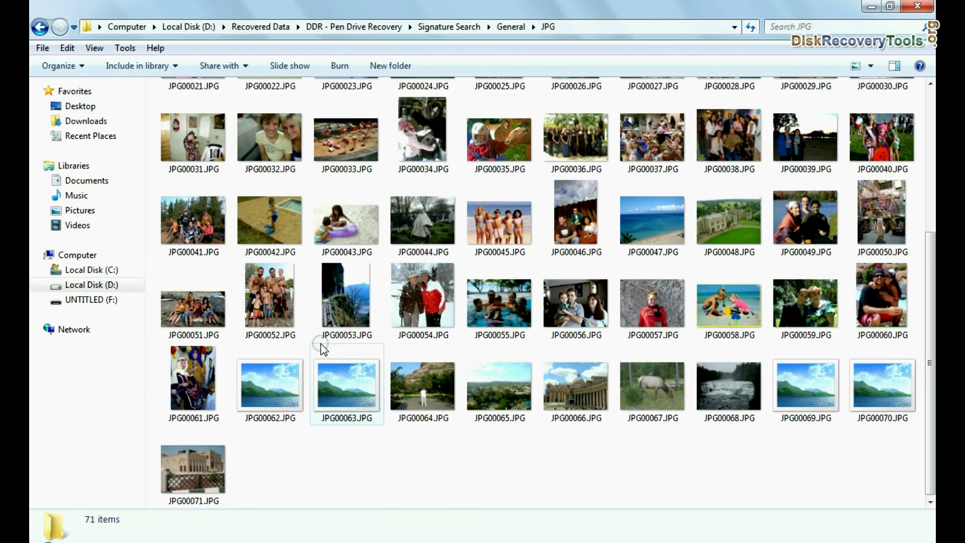